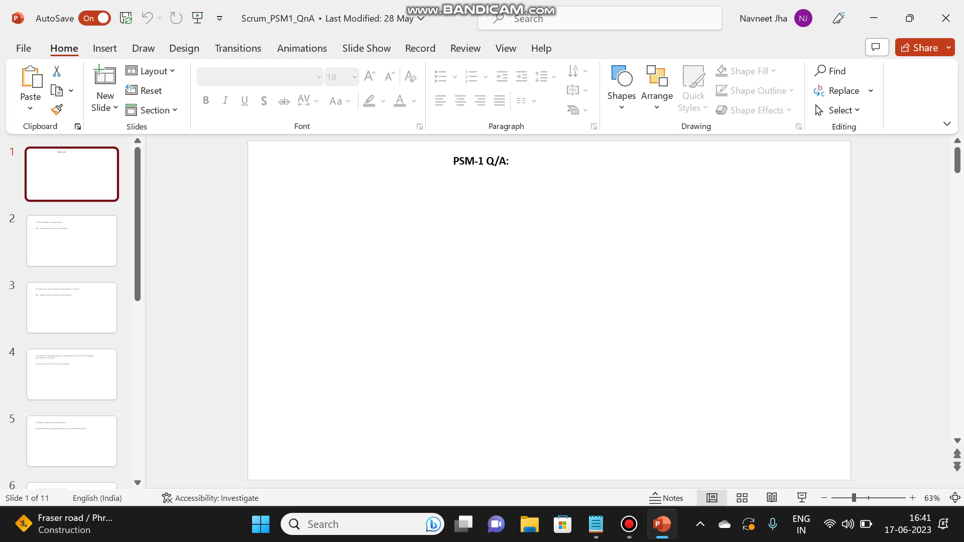
Step: Review the Q1 slide, highlighting the start of its answer, and advance to the Q2 slide
key(Down)
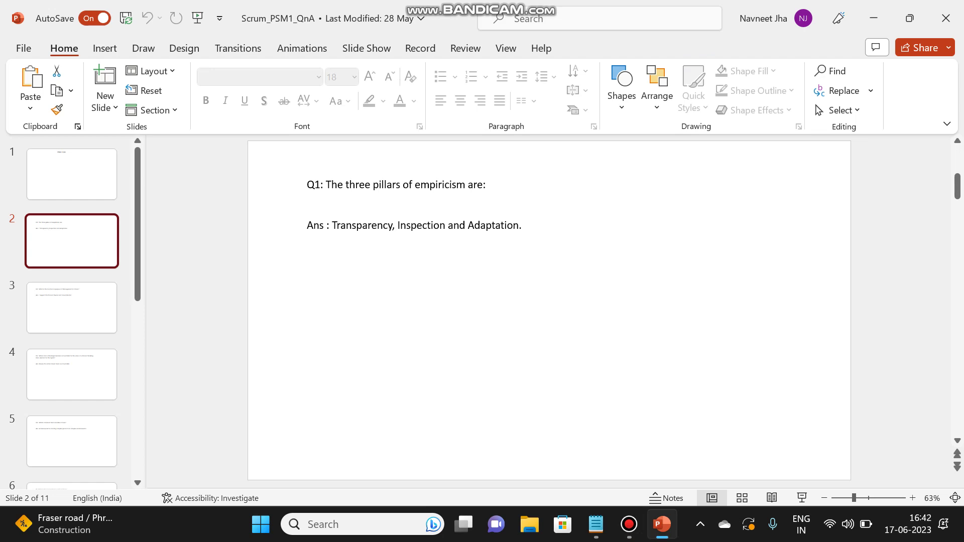
drag(307, 226, 392, 225)
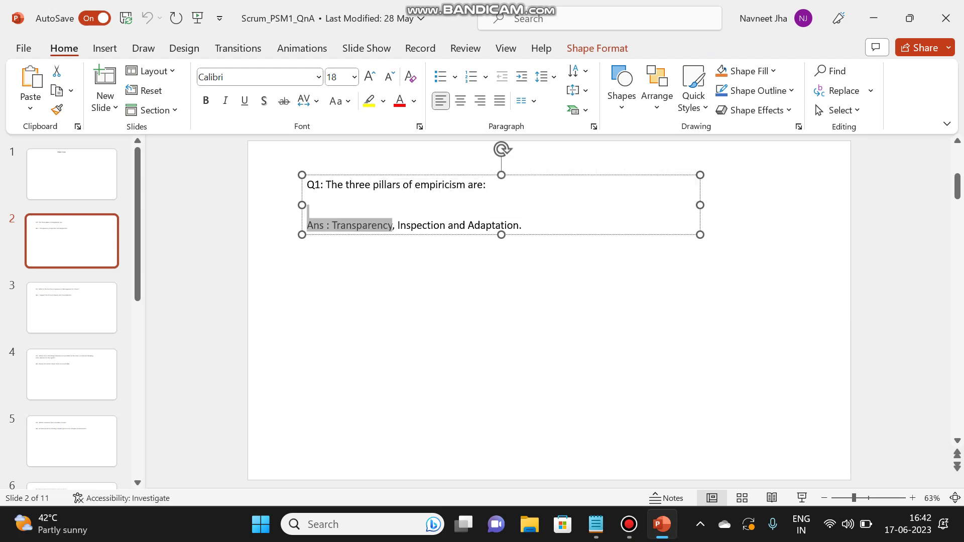
key(Escape)
key(Escape)
key(Page_Down)
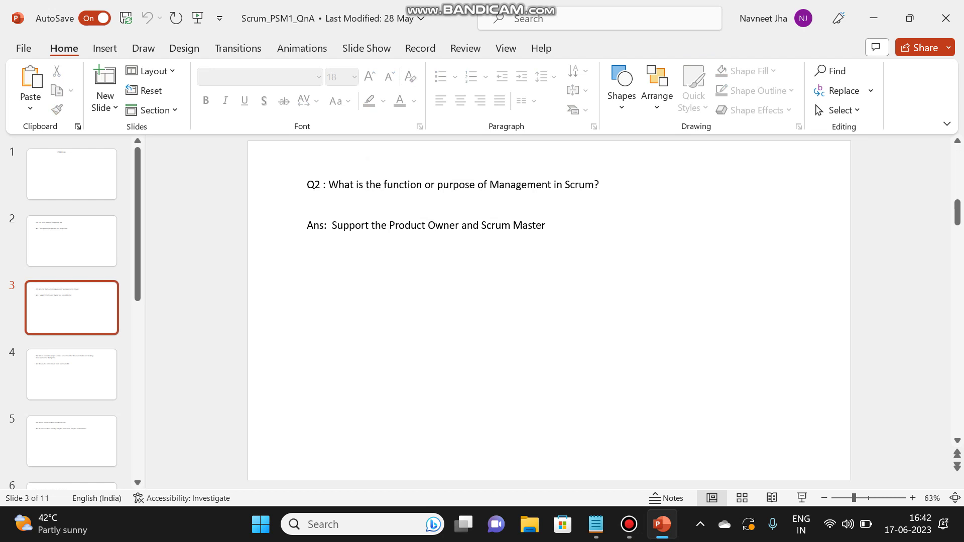
Step: Review the Q3 and Q4 slides, highlighting the Q4 question and answer, then reach Q5
key(Down)
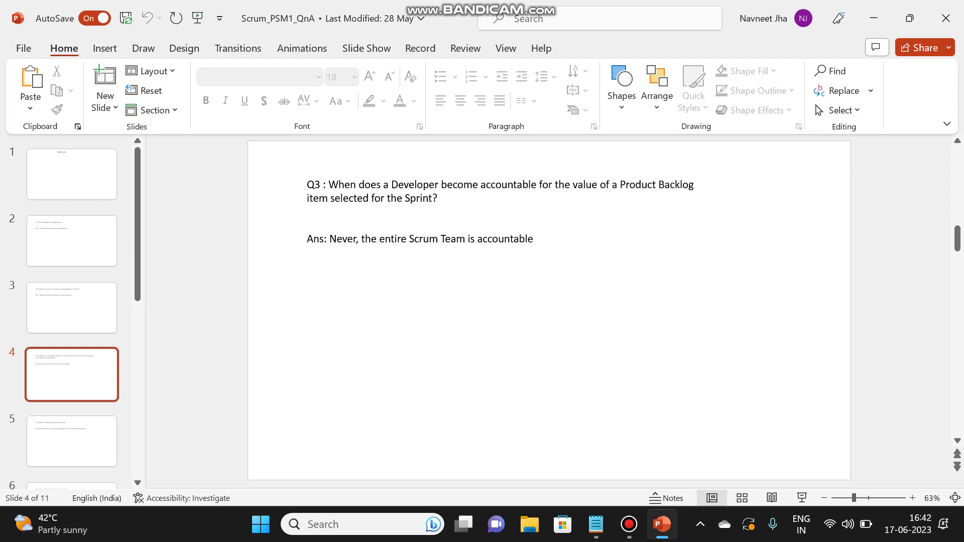
scroll(549, 310, down, 3)
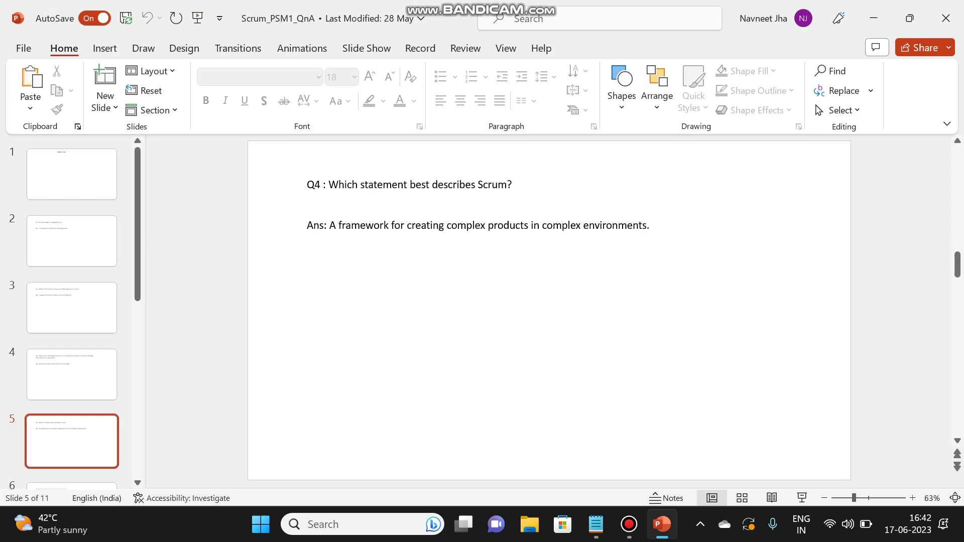
drag(360, 184, 514, 184)
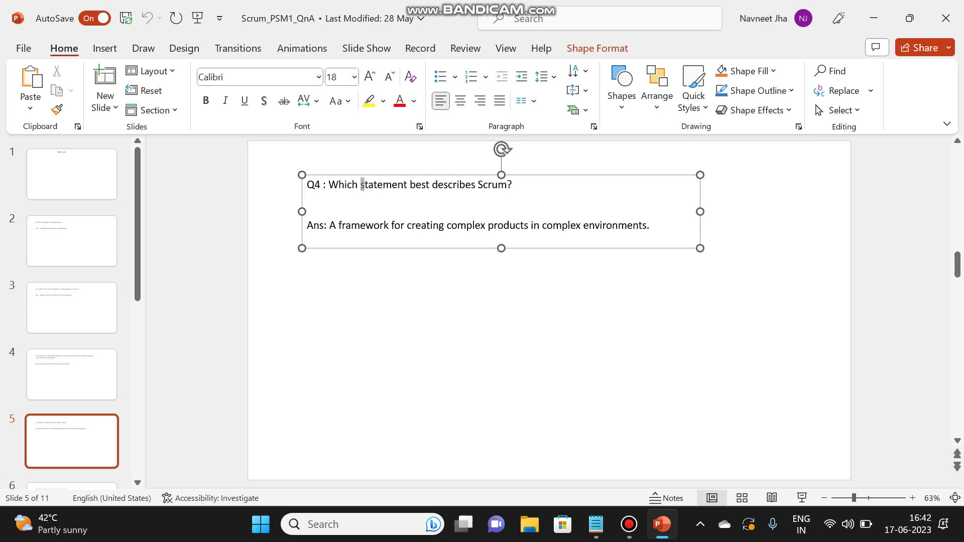
key(Escape)
key(Escape)
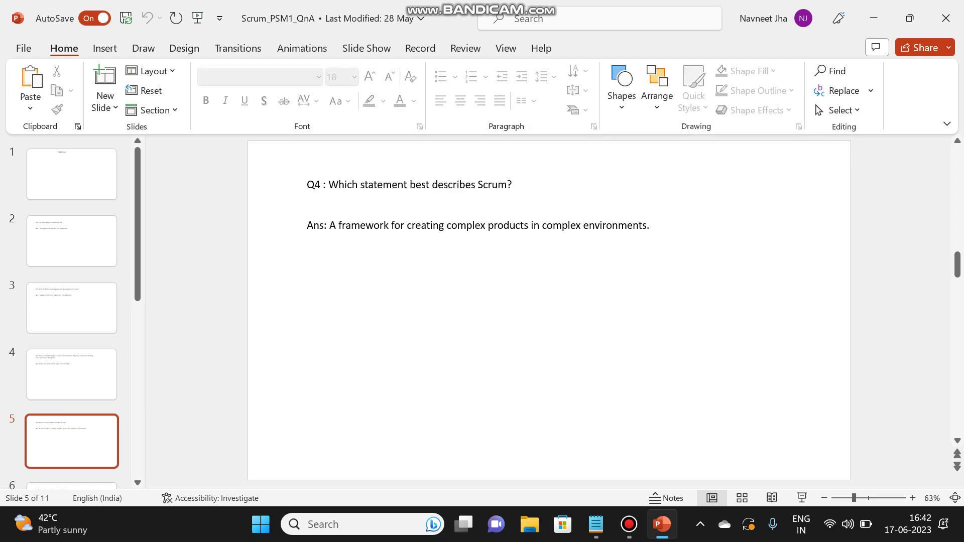
drag(330, 226, 647, 226)
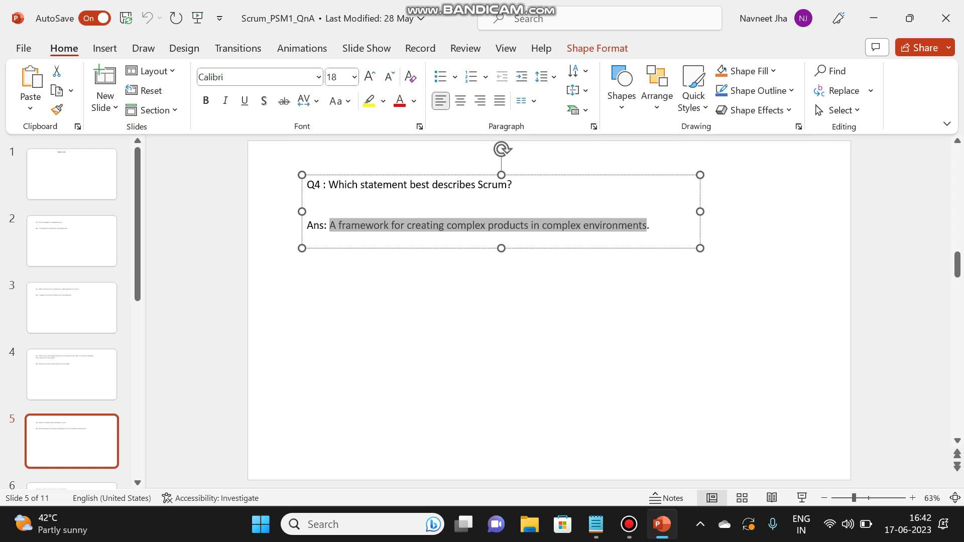
key(Escape)
key(Escape)
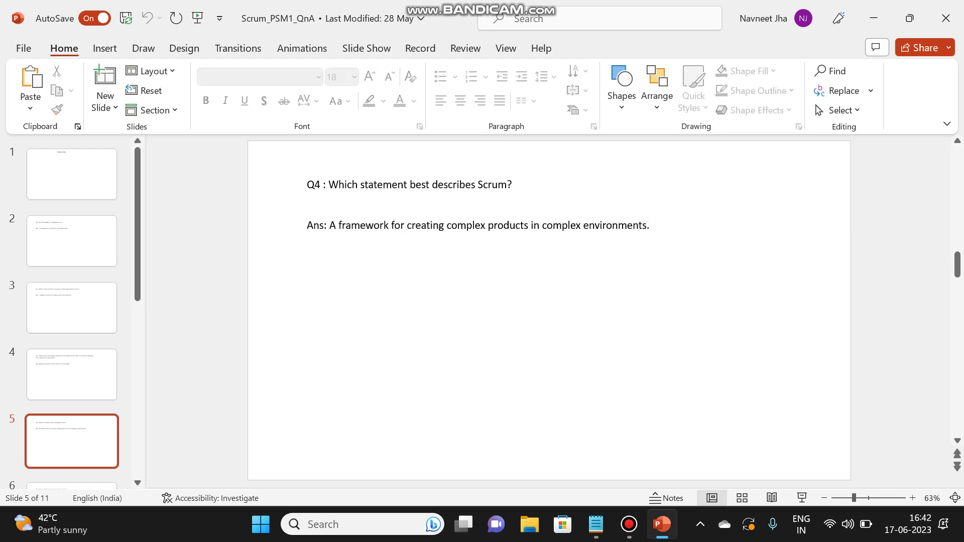
key(Page_Down)
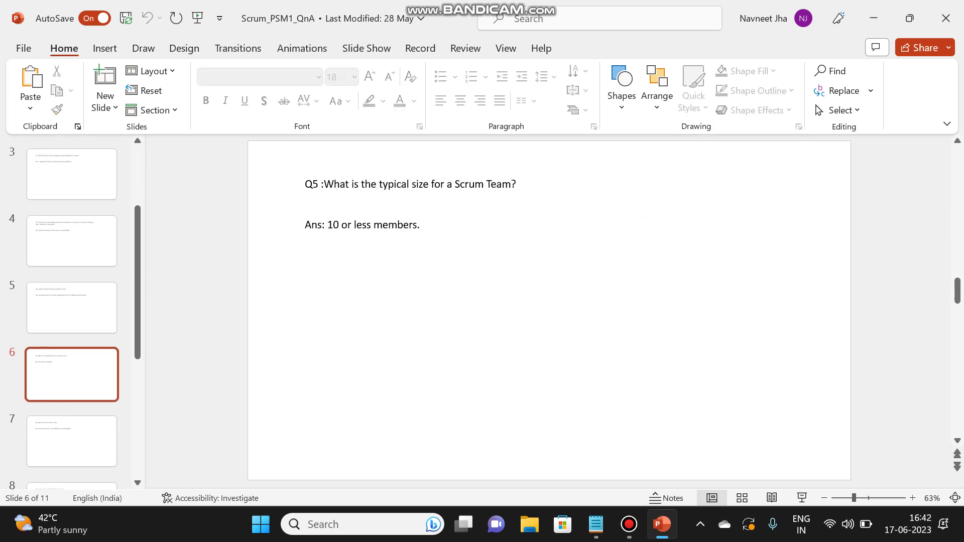
Step: Highlight the Q5 question and its answer '10 or less' members, then advance to Q6
drag(362, 184, 518, 183)
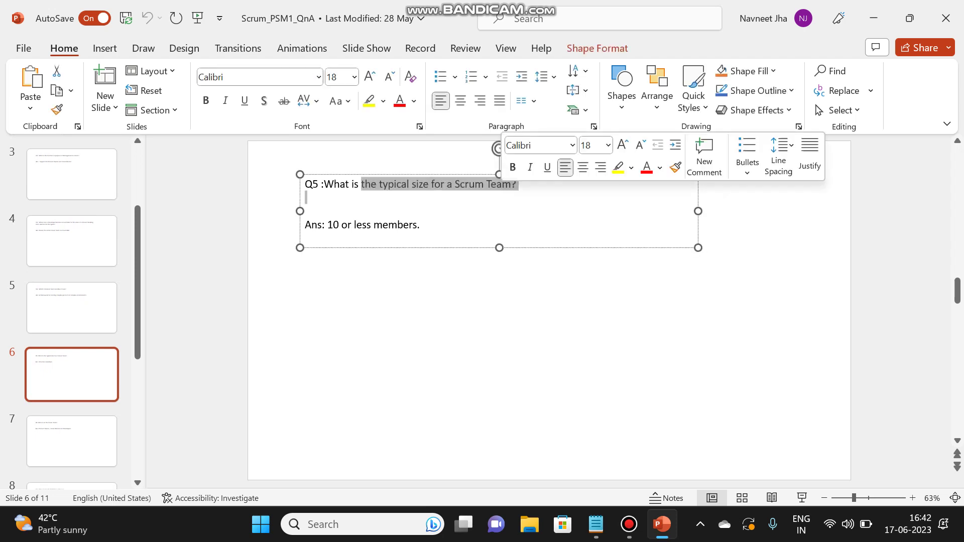
click(305, 197)
drag(327, 225, 420, 225)
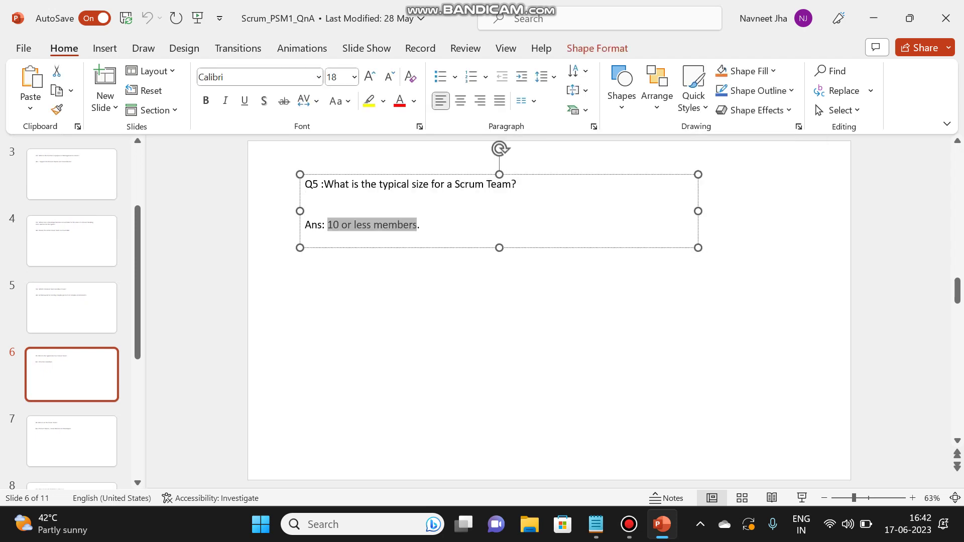
key(Escape)
key(Escape)
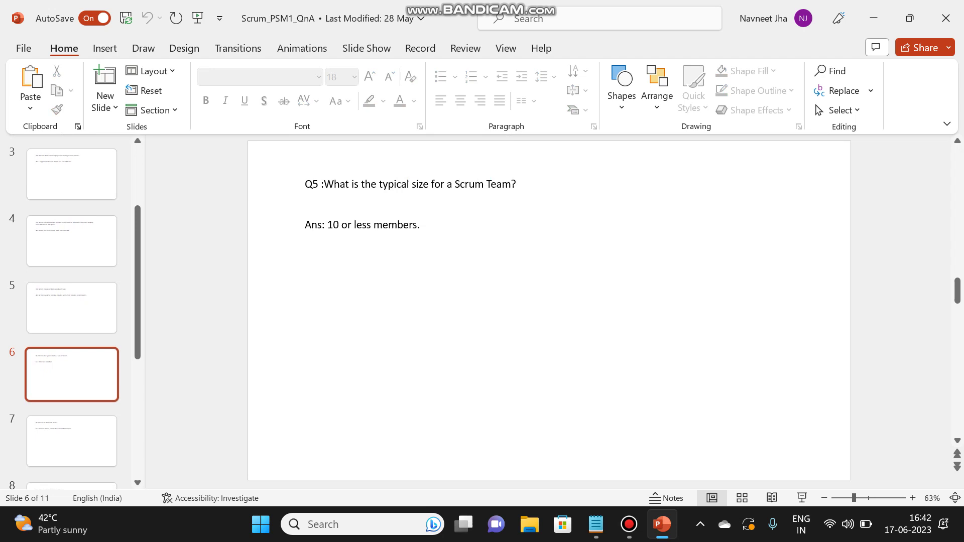
key(Page_Down)
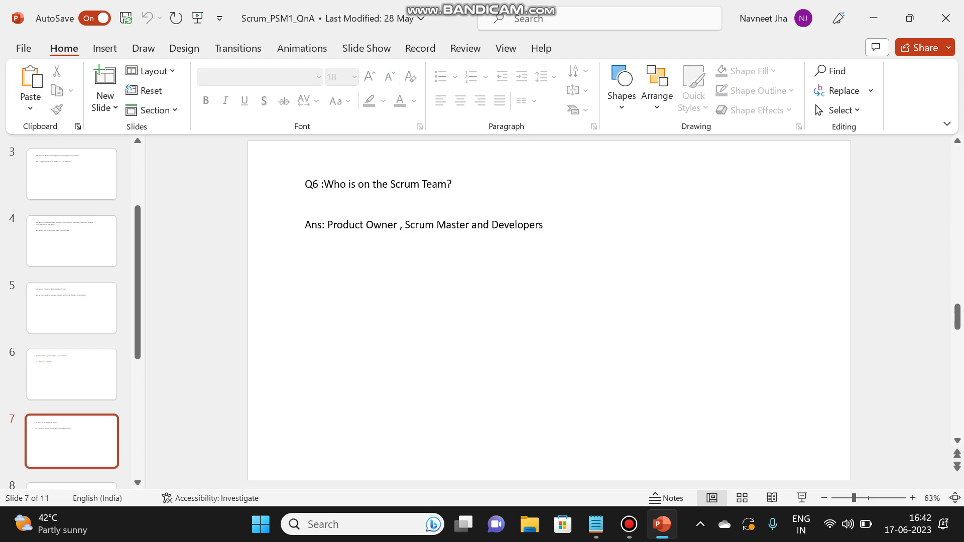
Step: Highlight the Q6 question and the team roles in its answer, then advance to Q7
drag(349, 184, 446, 183)
key(Escape)
key(Escape)
drag(327, 224, 491, 225)
key(Escape)
key(Escape)
key(Page_Down)
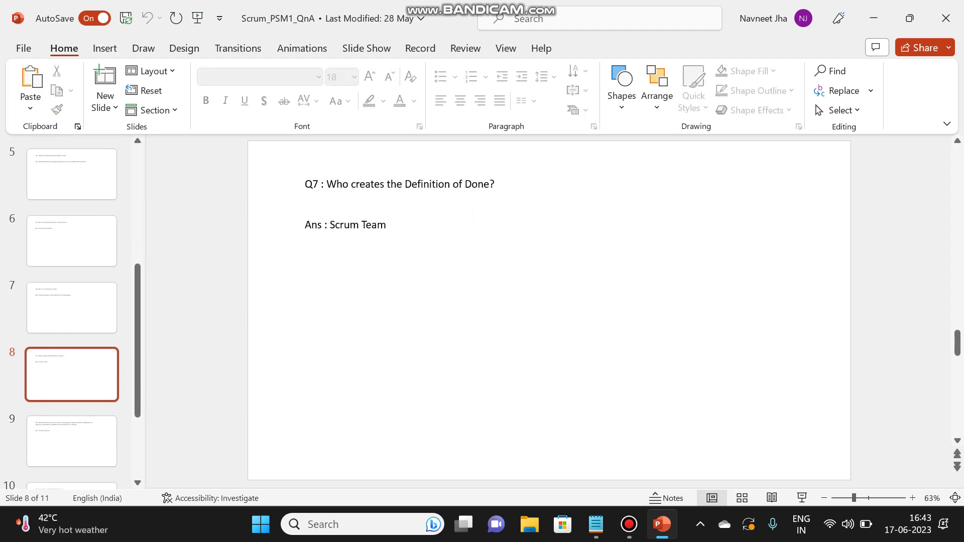
Step: Highlight the Q7 Definition of Done question and its answer 'Scrum Team'
drag(352, 183, 494, 184)
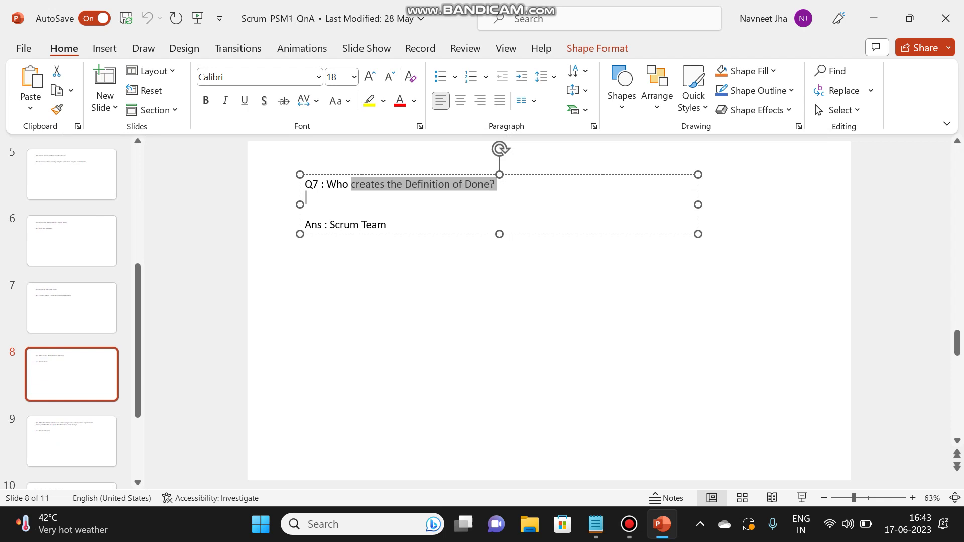
key(Escape)
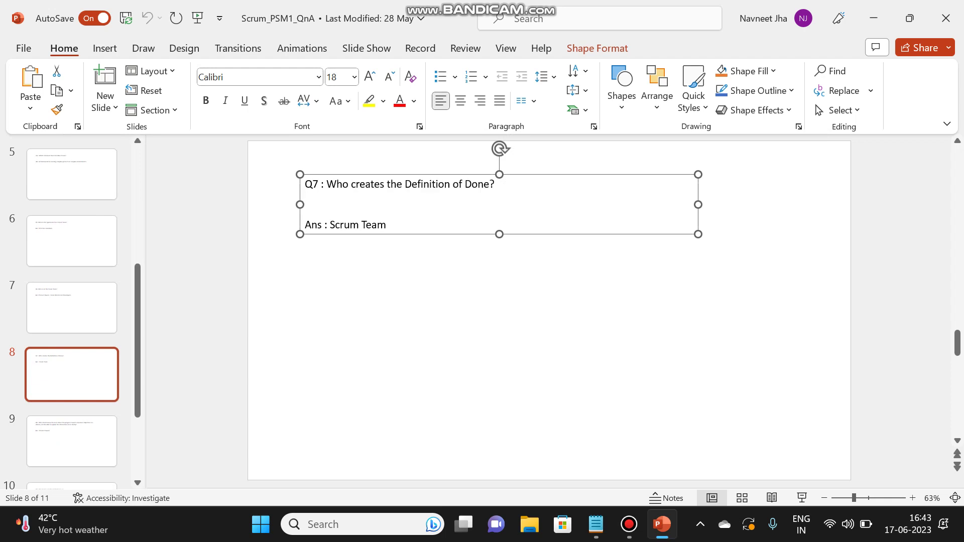
drag(343, 225, 385, 225)
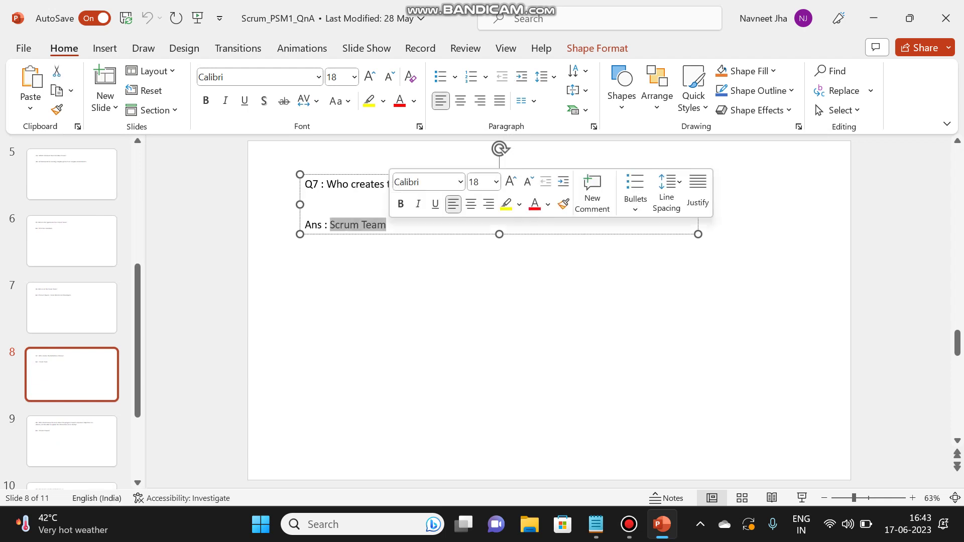
key(Escape)
key(Escape)
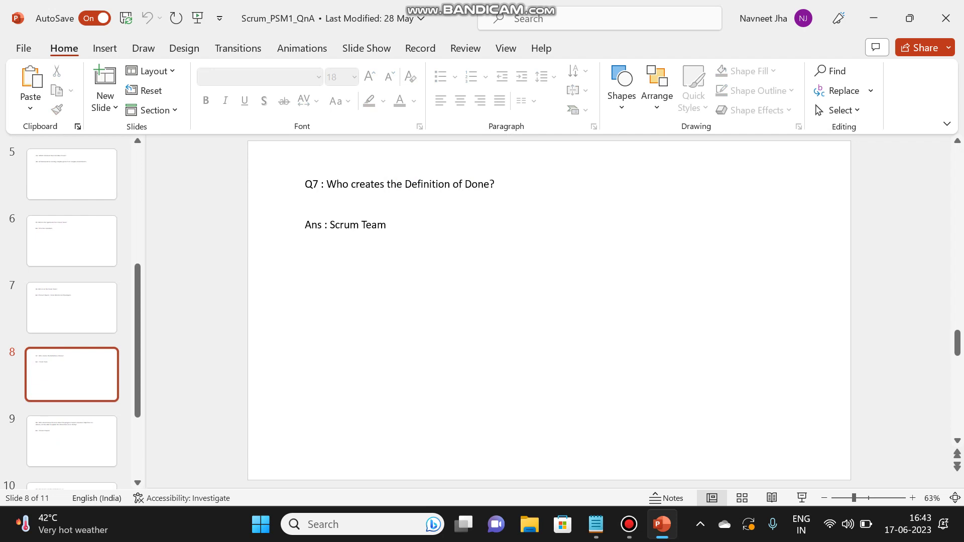
Step: Review the Q8 release-progress question, highlighting it and the answer 'Product Owner', adding blank lines below
key(Page_Down)
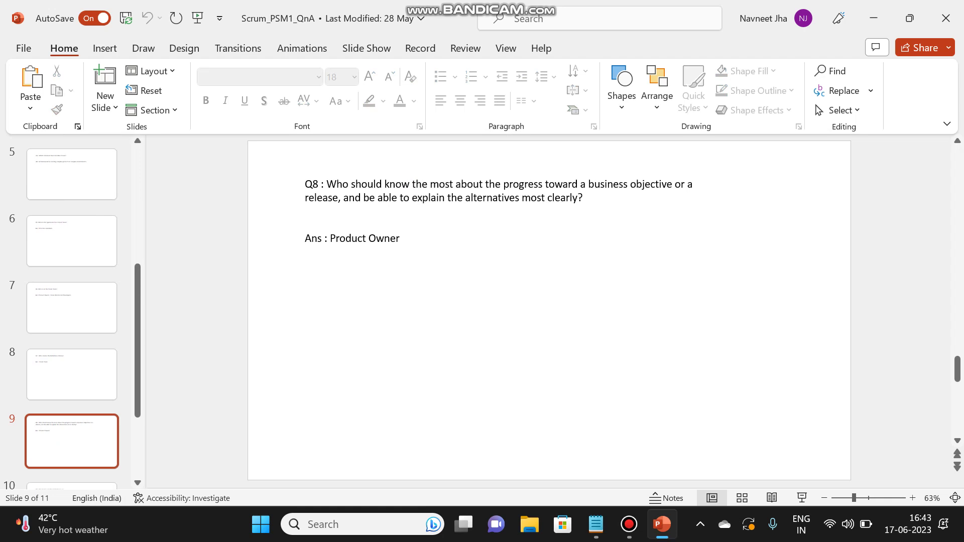
drag(412, 197, 584, 197)
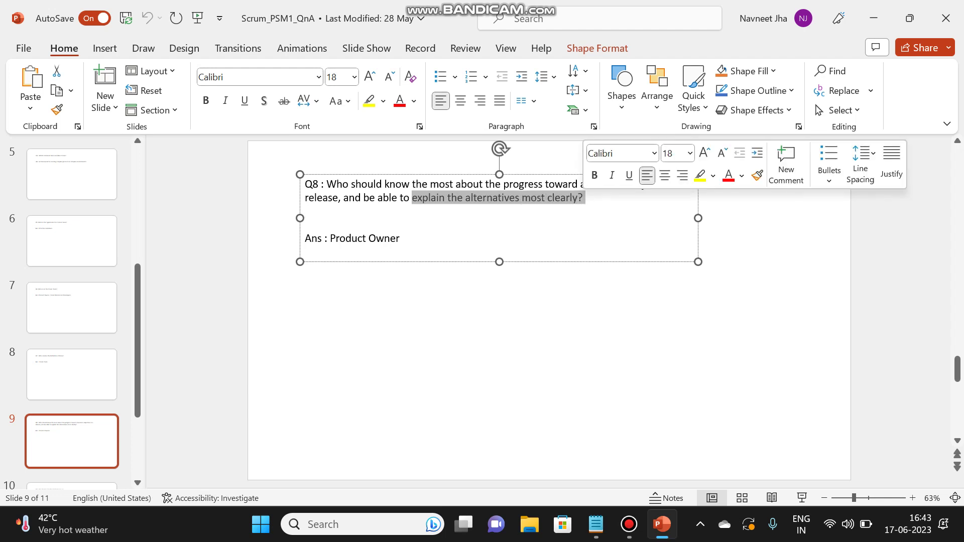
click(304, 224)
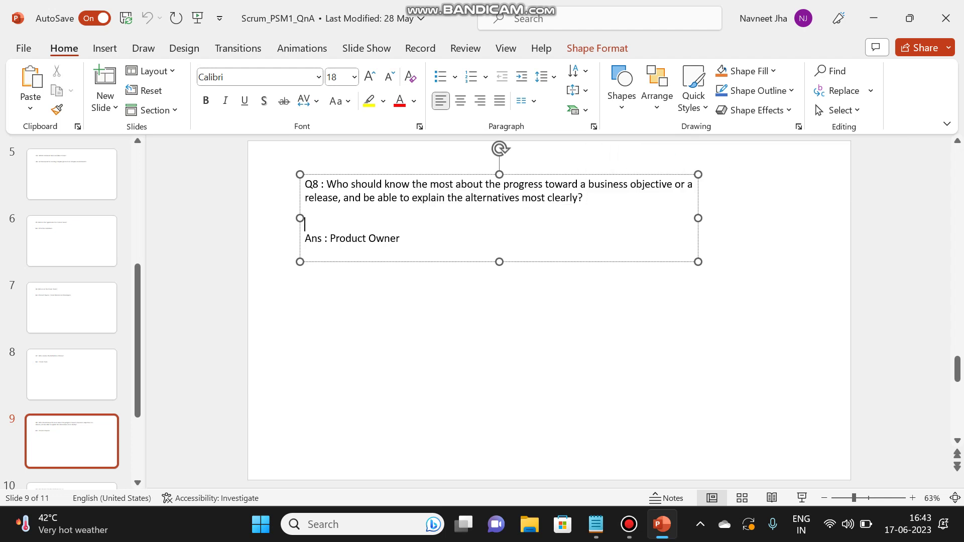
drag(331, 238, 399, 239)
key(End)
key(Return)
drag(327, 183, 583, 198)
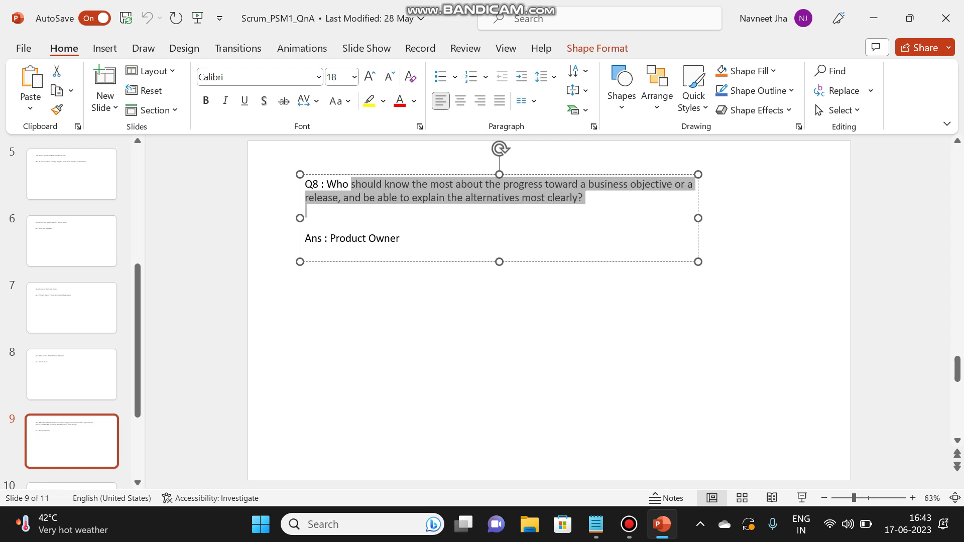
click(402, 238)
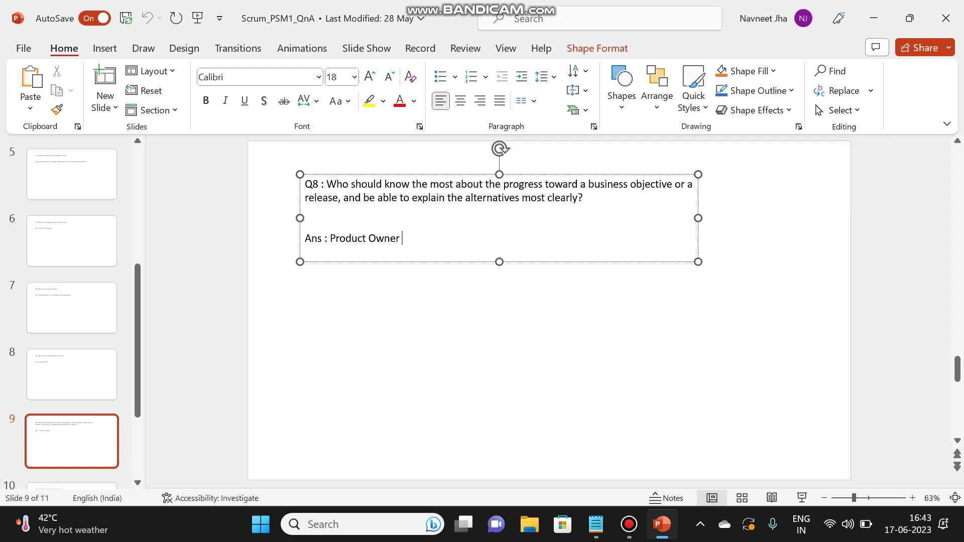
key(Return)
click(71, 441)
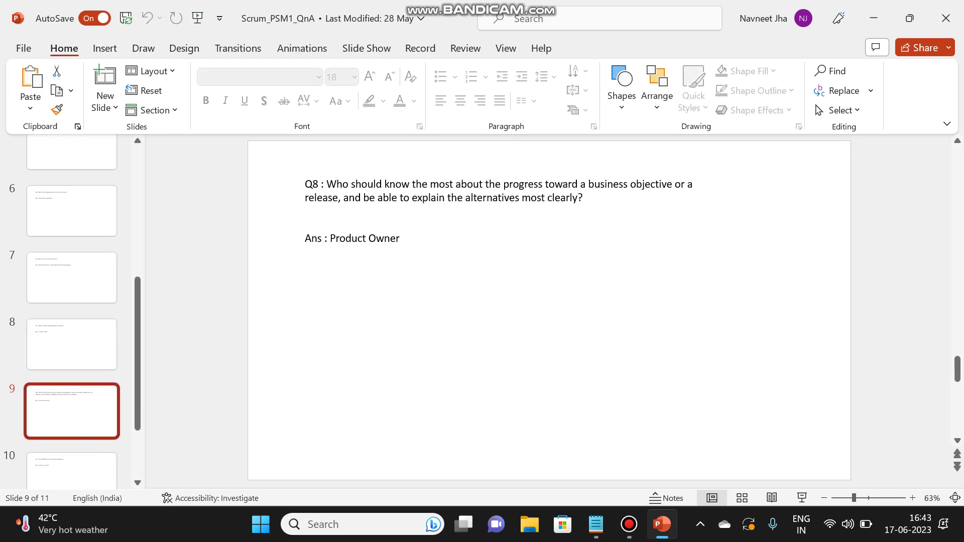
Step: Review the Q9 Sprint Review timebox question, highlighting it and the answer '4 hours or less'
key(Down)
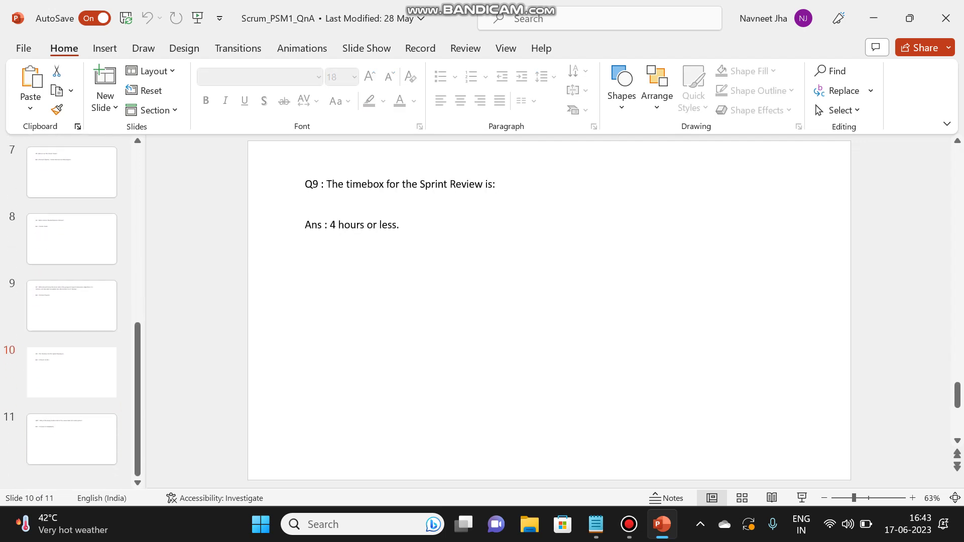
drag(386, 184, 495, 183)
click(305, 211)
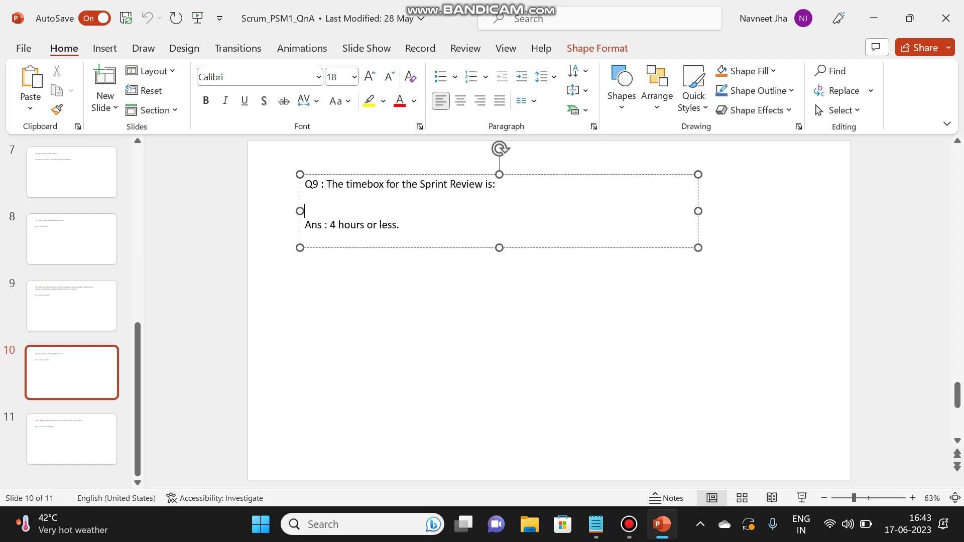
drag(337, 225, 398, 225)
click(573, 339)
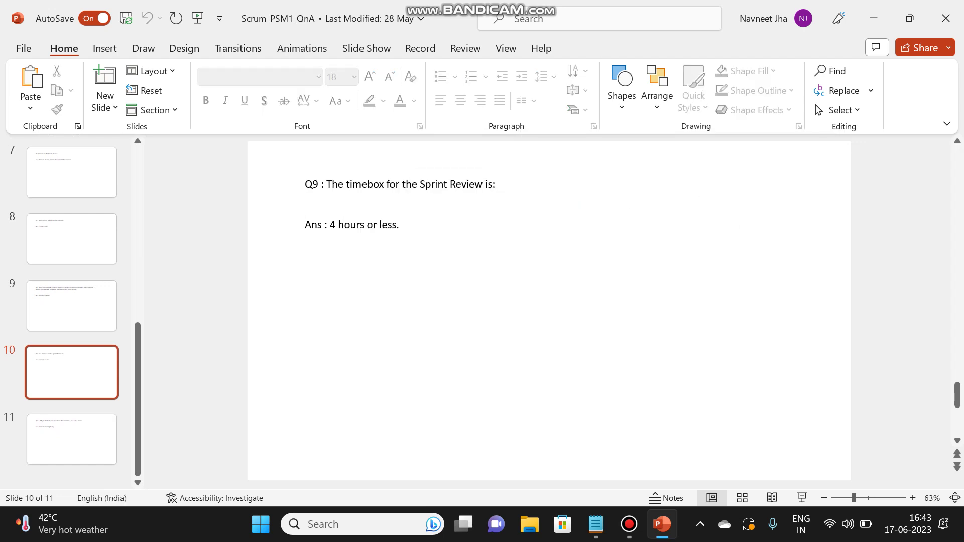
drag(420, 184, 486, 184)
click(305, 210)
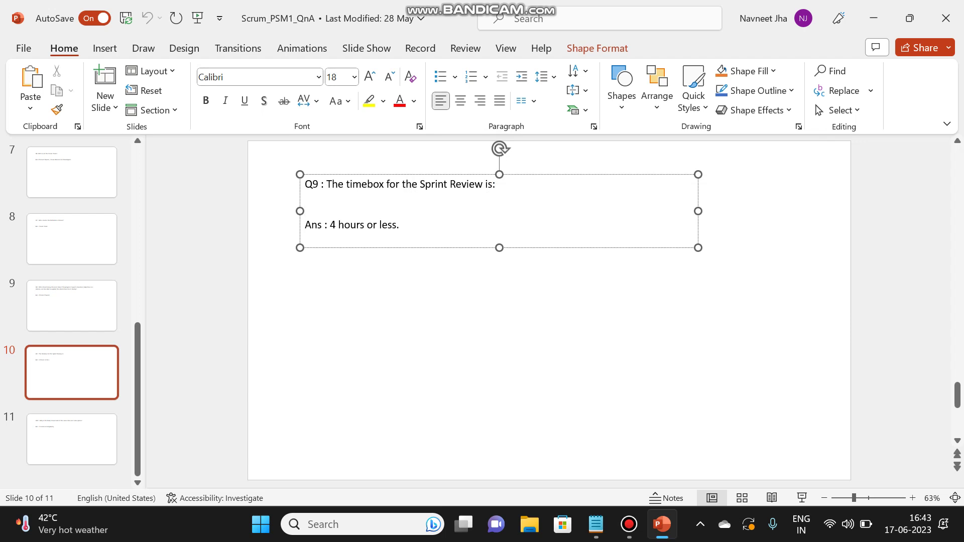
key(Down)
key(Down)
Step: Review the Q10 Daily Scrum question, highlighting it and the answer 'reduce complexity'
key(Page_Down)
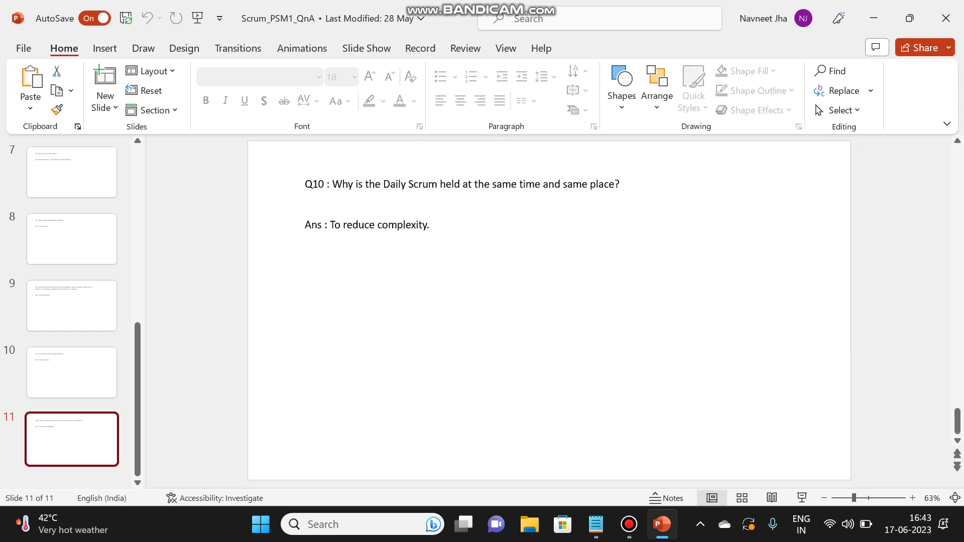
drag(356, 184, 592, 184)
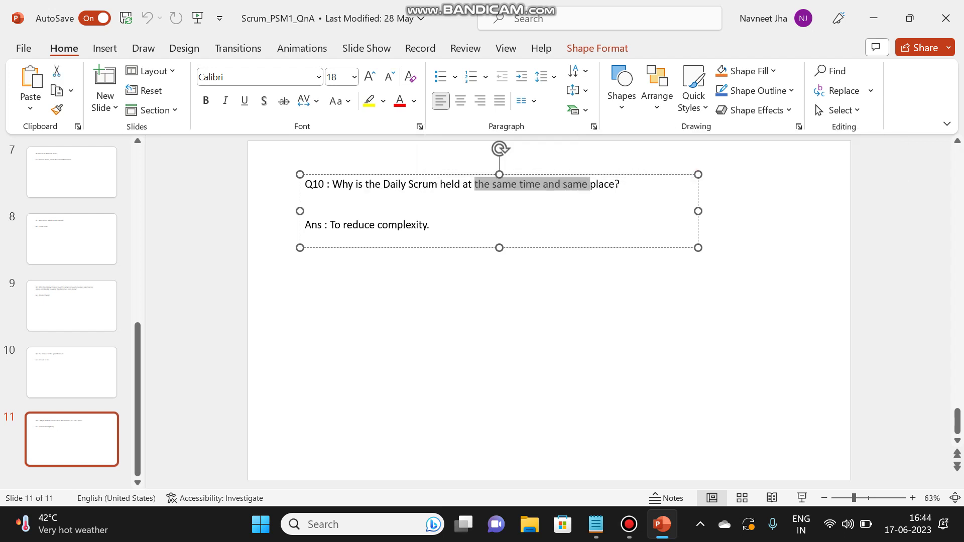
key(Escape)
key(Escape)
drag(342, 224, 429, 225)
key(Escape)
key(Escape)
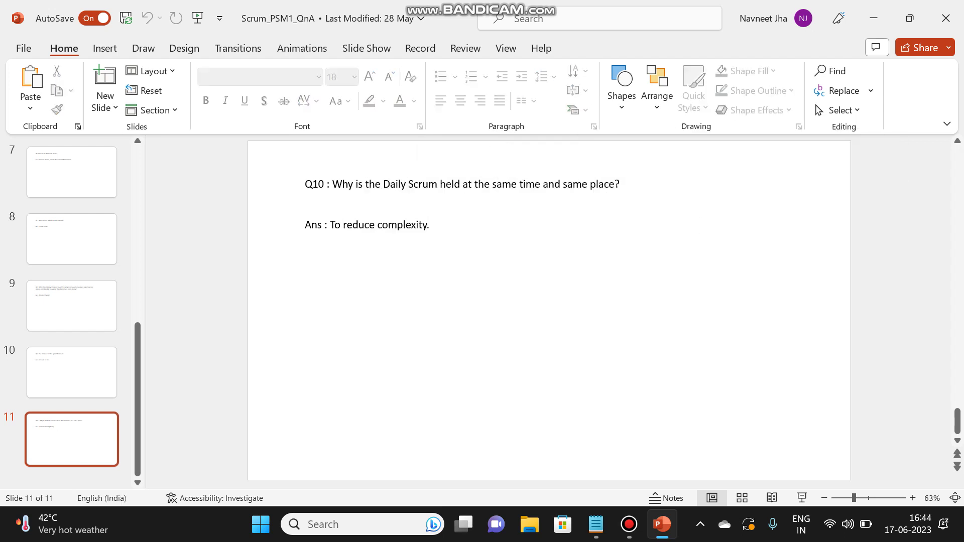
Step: Glance back at slide 10, return to the final slide, and bring up the screen recorder window
key(Page_Up)
key(Page_Down)
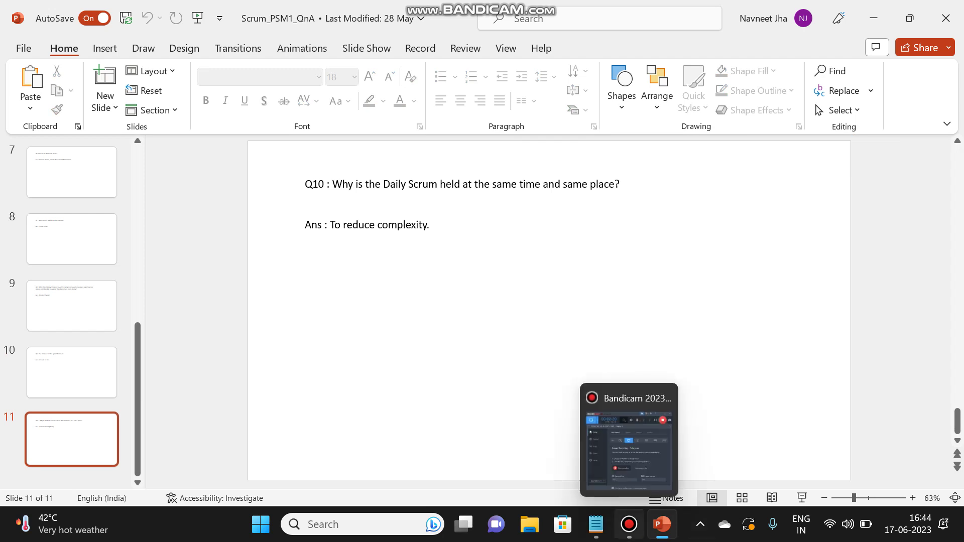
click(629, 441)
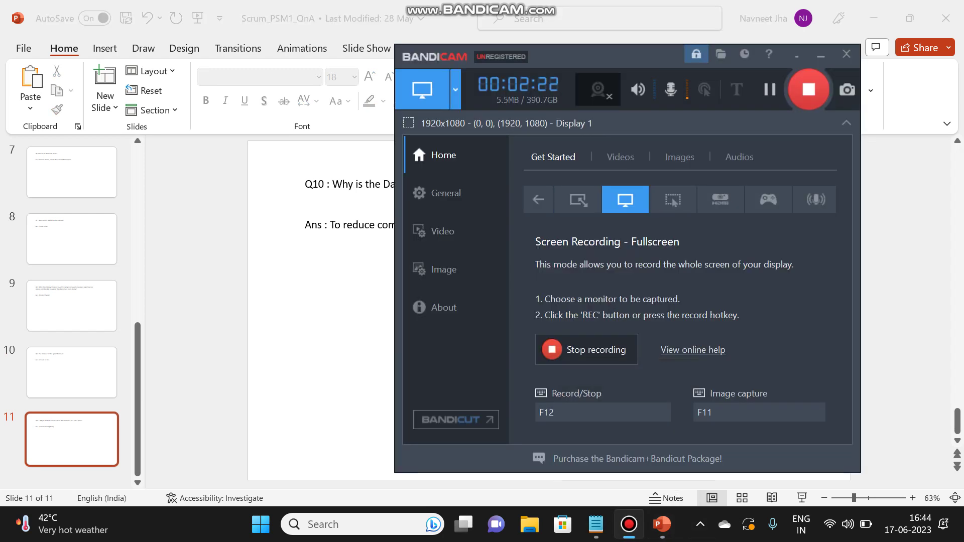
drag(592, 61, 553, 49)
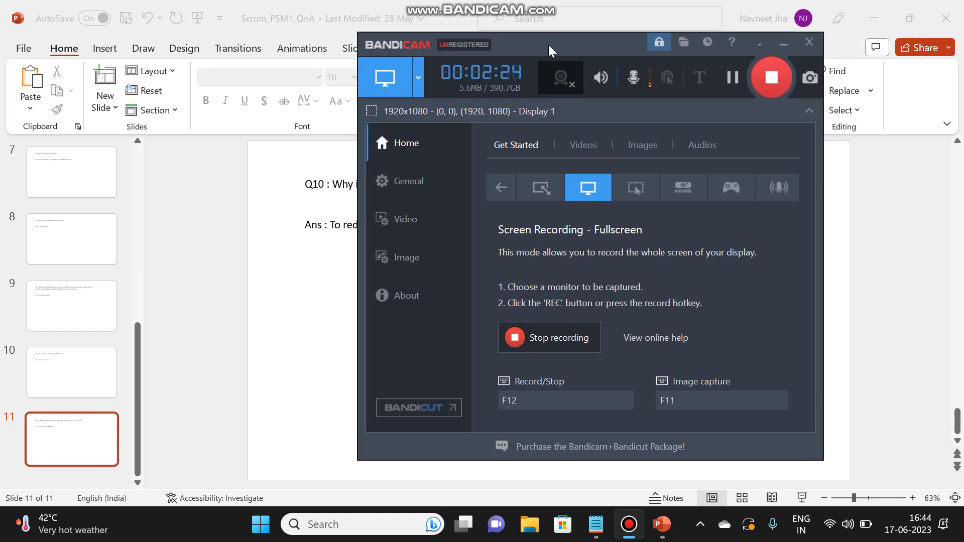